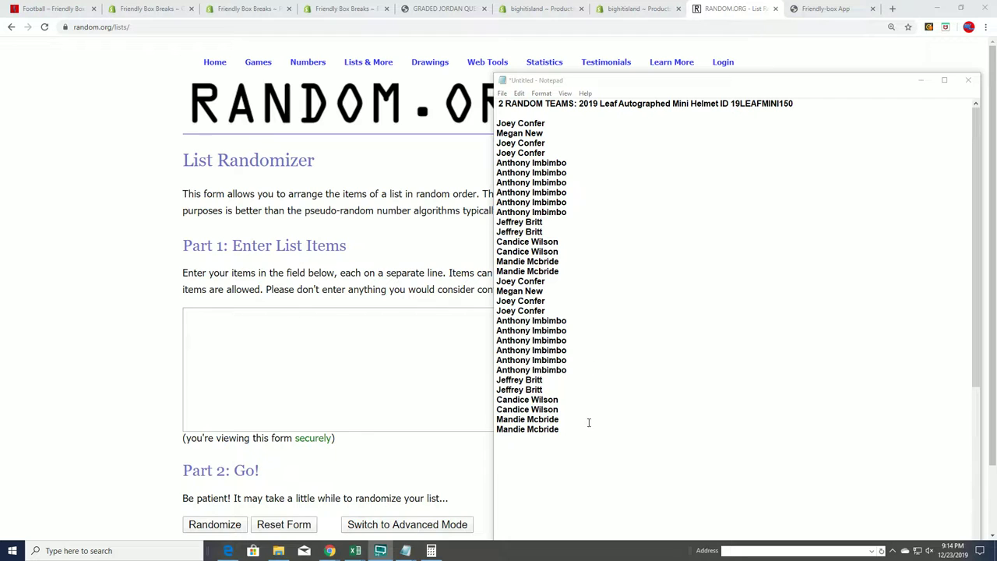
Step: Select every owner name in the Notepad list and copy it
mouse_move(577, 430)
mouse_down()
mouse_move(545, 315)
mouse_move(529, 163)
mouse_move(496, 123)
mouse_up()
right_click(503, 124)
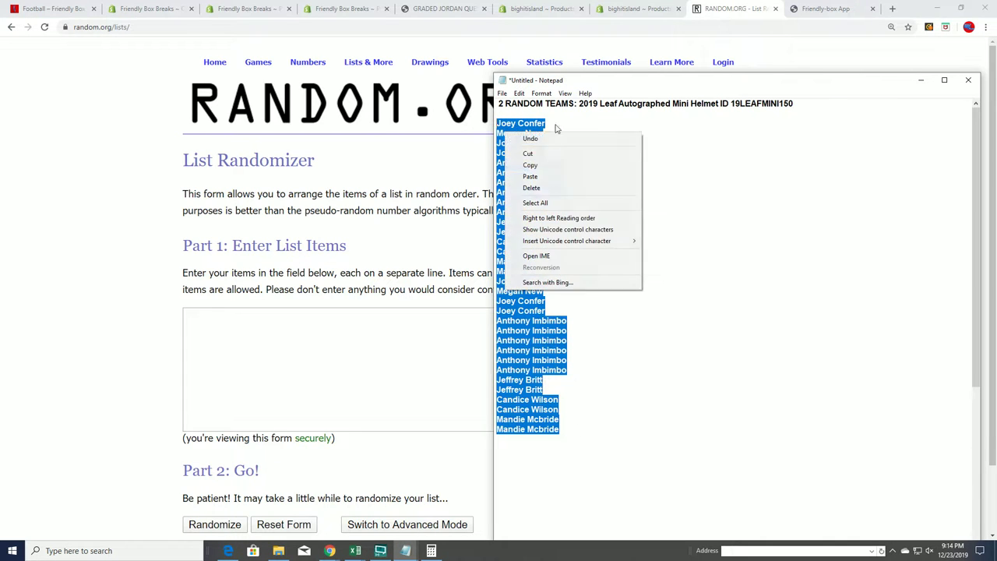
click(541, 167)
Step: Paste the owner names into the List Randomizer field and randomize them
click(196, 311)
right_click(196, 312)
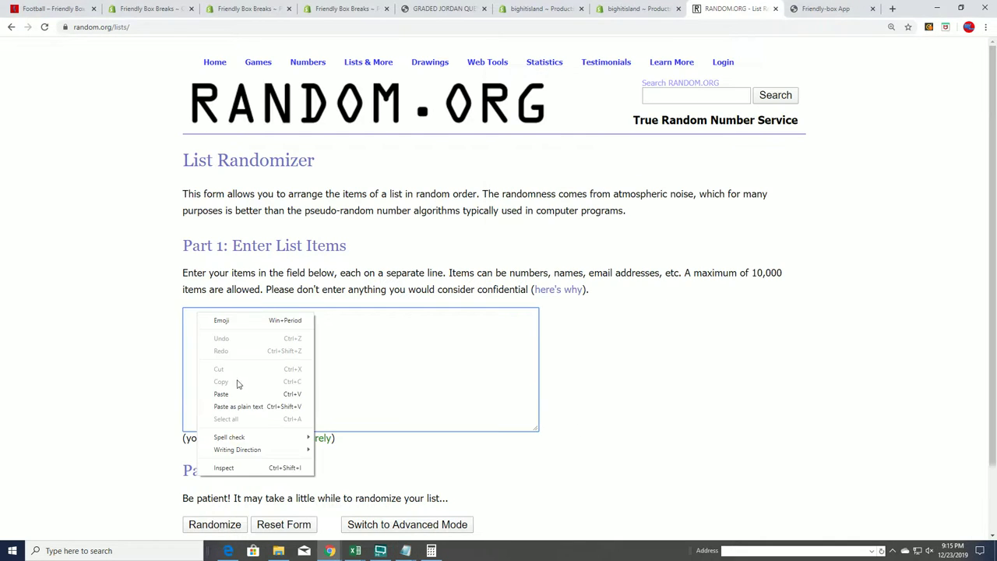
click(233, 390)
scroll(616, 337, down, 2)
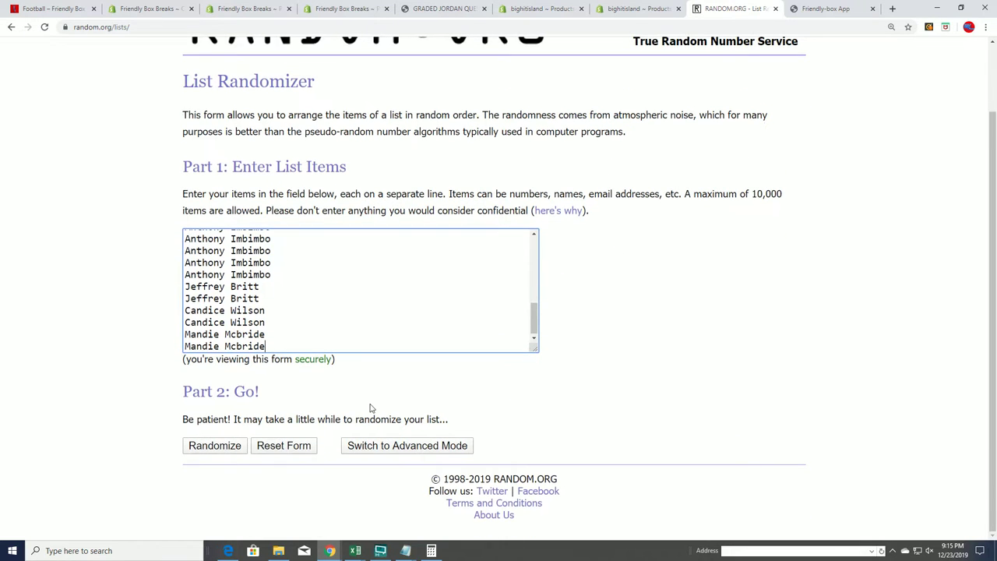
click(203, 445)
Step: Reshuffle the owner list six more times and select the 32 randomized names
scroll(345, 363, down, 3)
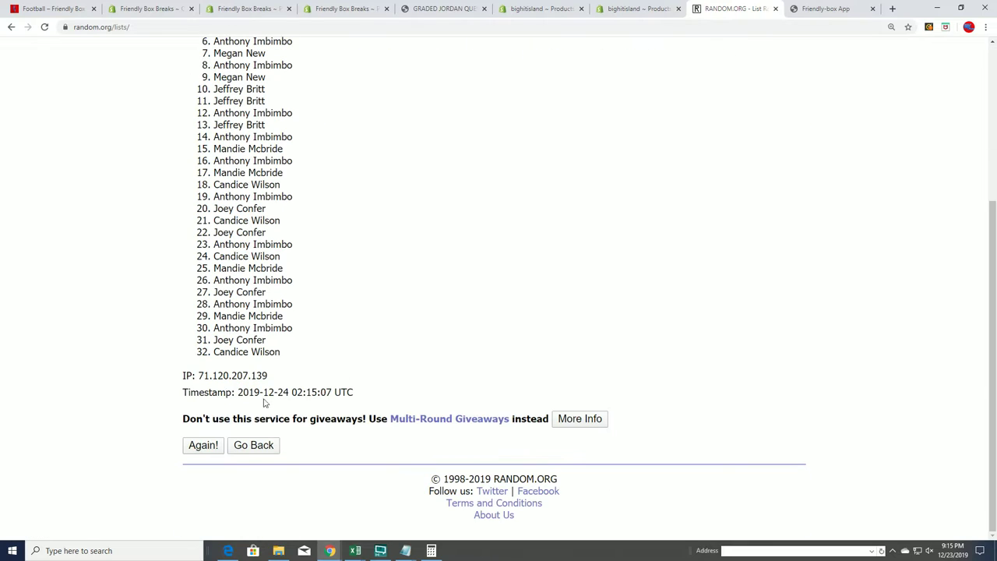
click(201, 446)
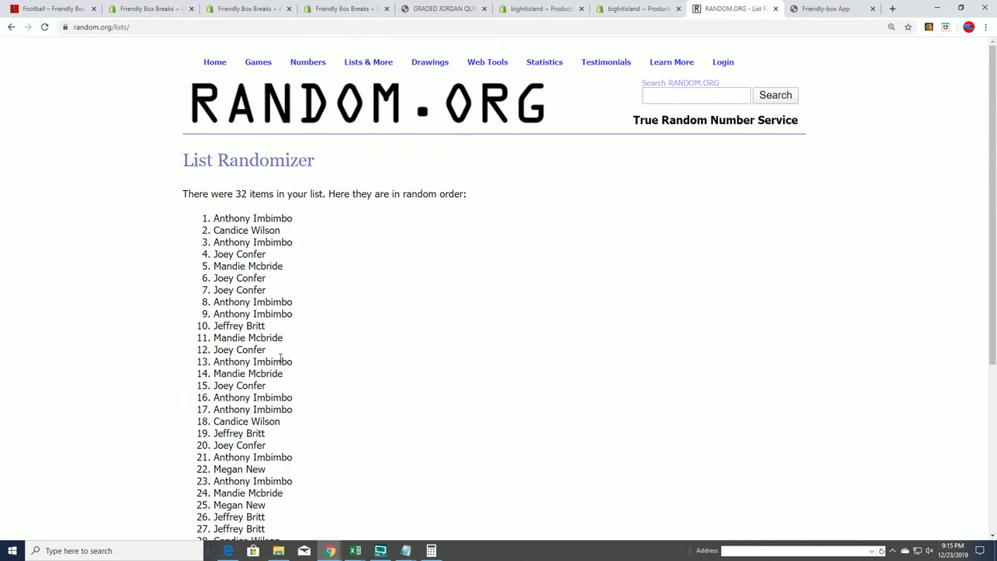
scroll(284, 366, down, 3)
click(197, 446)
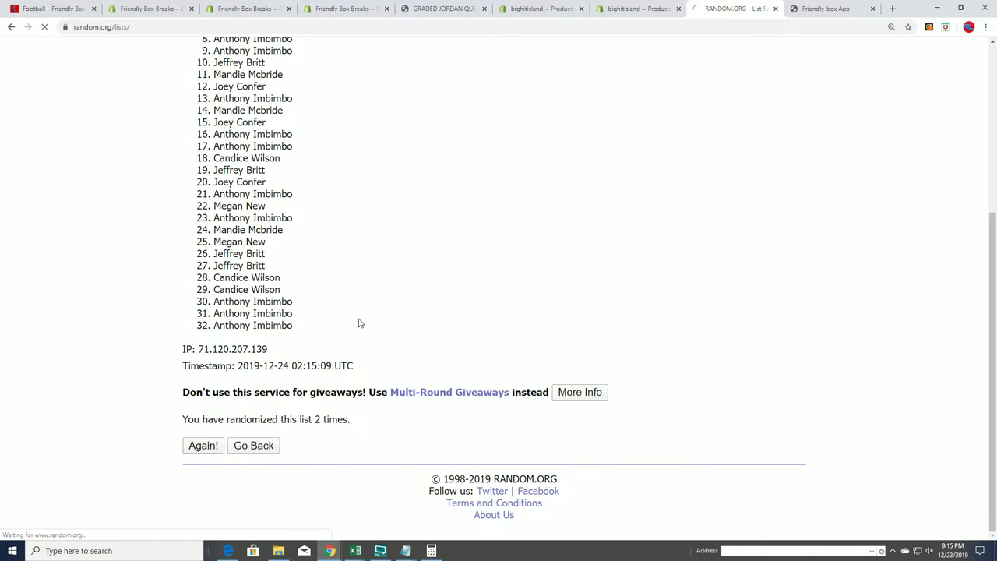
scroll(355, 329, down, 3)
click(209, 445)
scroll(355, 319, down, 3)
click(200, 445)
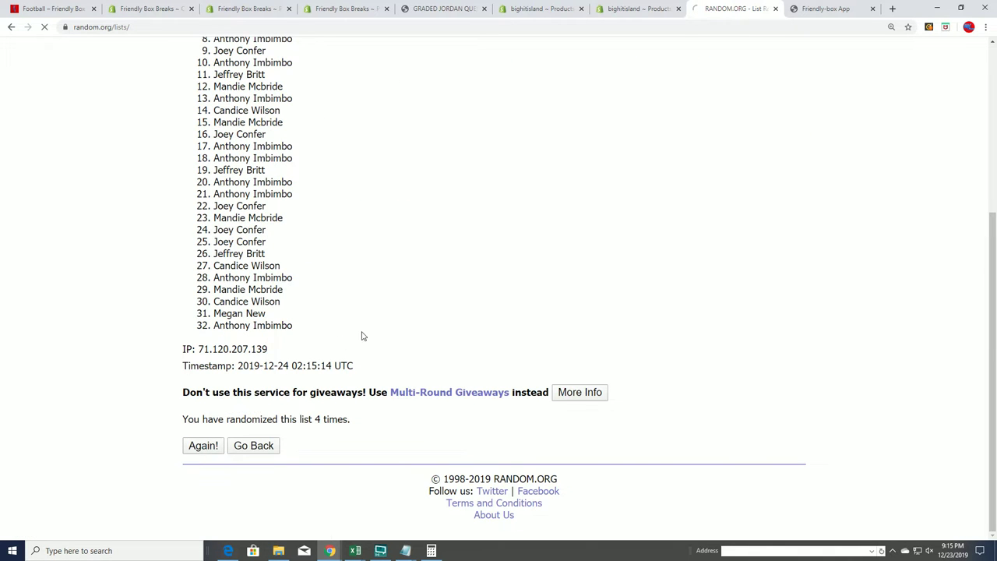
scroll(355, 350, down, 3)
click(204, 448)
scroll(392, 343, down, 3)
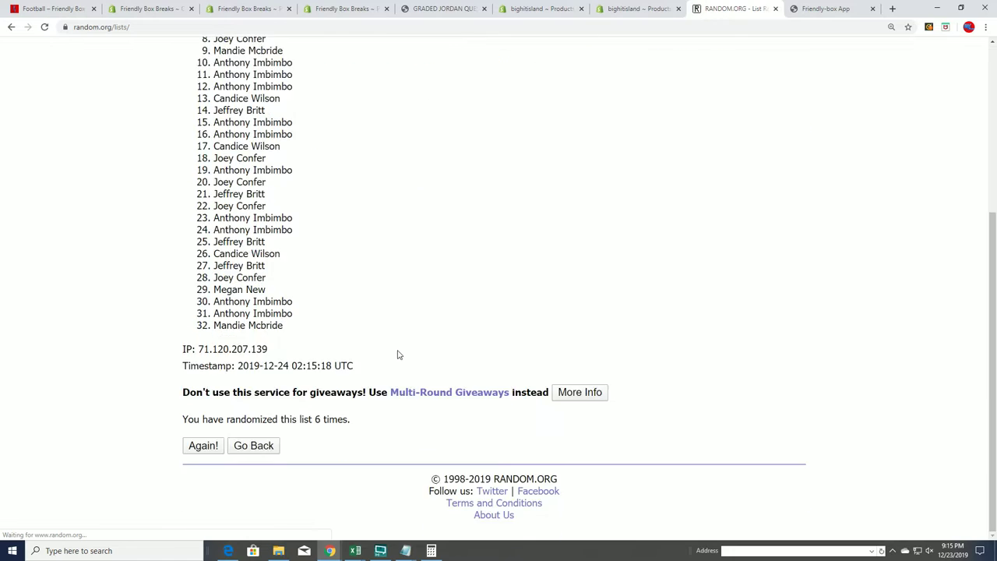
click(203, 448)
scroll(234, 311, down, 3)
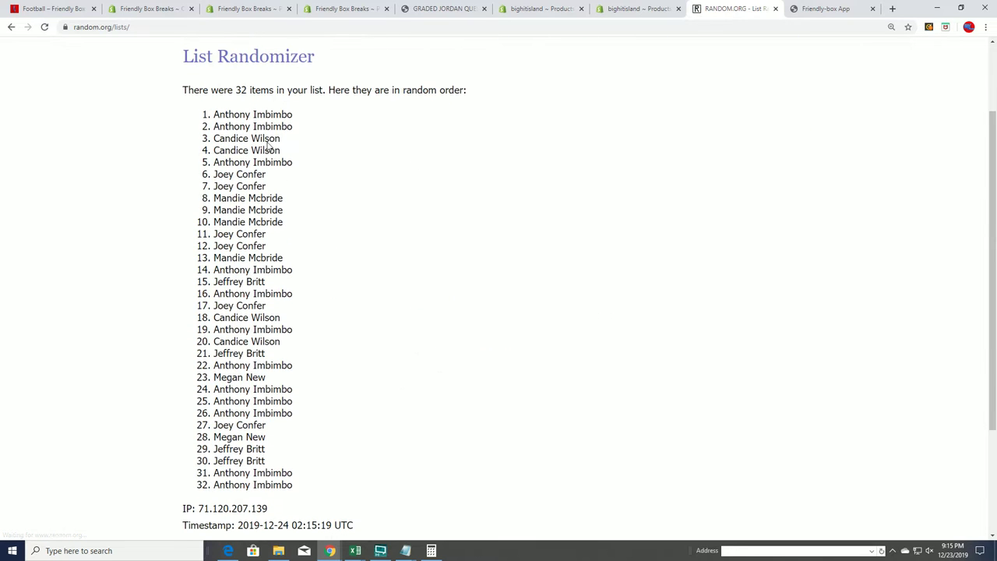
mouse_move(213, 113)
mouse_down()
mouse_move(271, 257)
mouse_move(299, 479)
mouse_up()
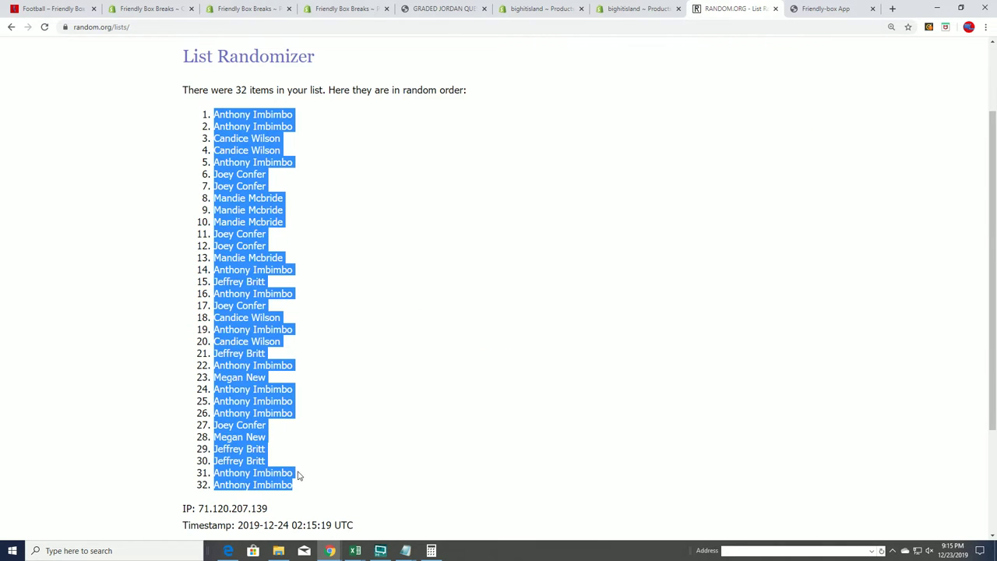
Step: Copy the 32 shuffled owner names and paste them into A2:A33
right_click(269, 389)
click(312, 399)
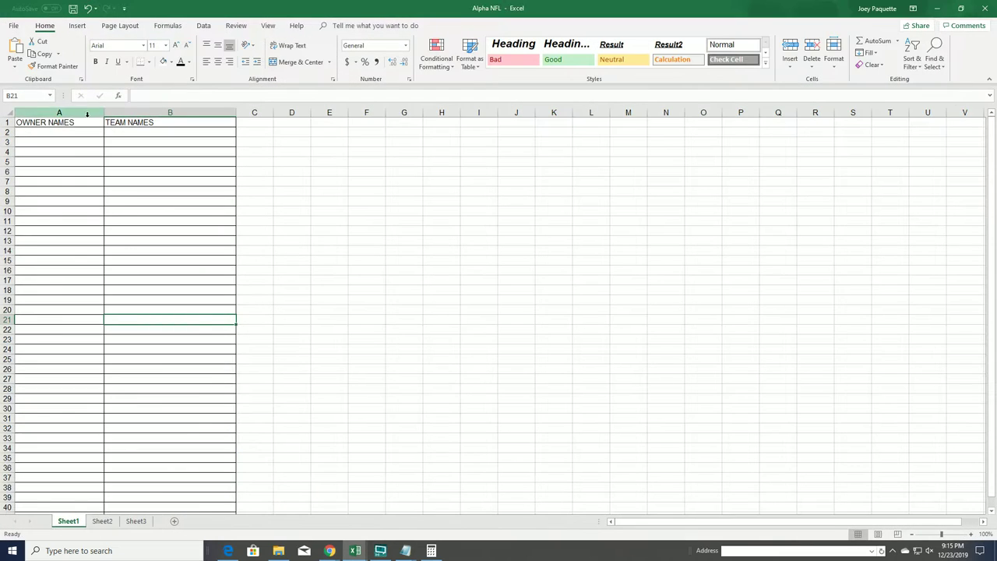
right_click(42, 132)
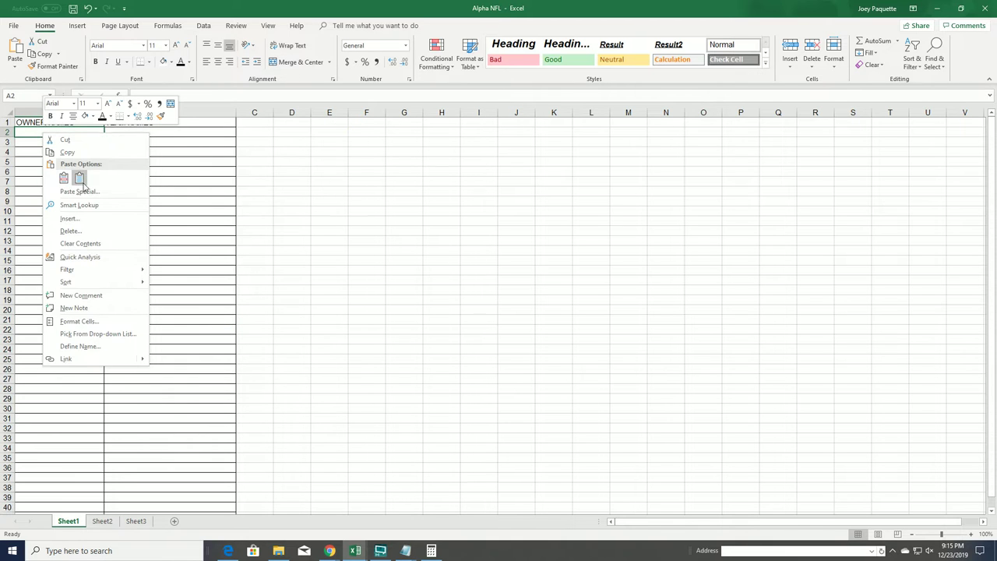
click(79, 178)
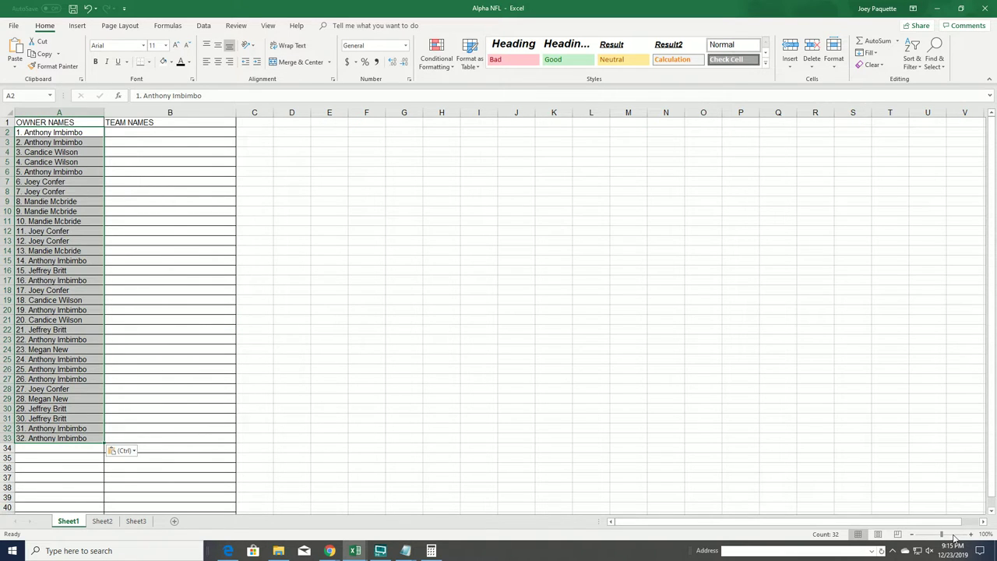
Step: Narrow column A to fit the names and select cell B2
scroll(734, 482, up, 5)
scroll(503, 476, up, 1)
click(231, 118)
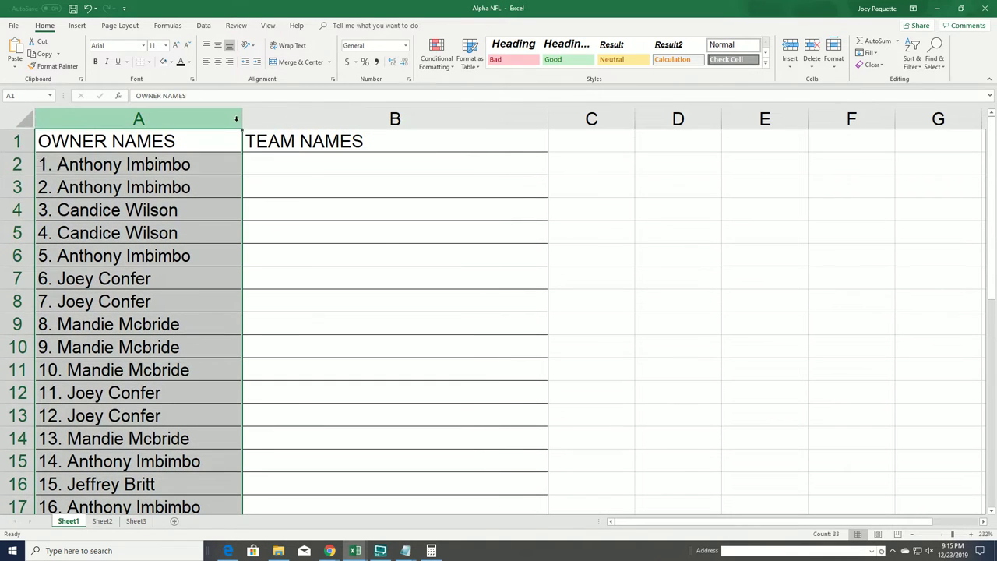
drag(241, 118, 209, 130)
click(255, 160)
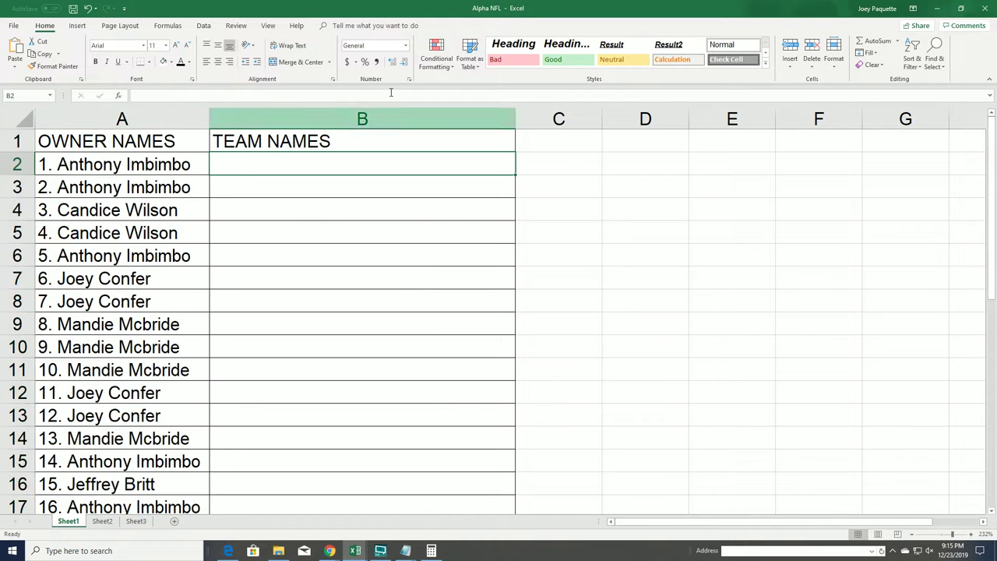
Step: Go back to the browser and start a fresh, blank List Randomizer
click(936, 8)
scroll(469, 180, up, 1)
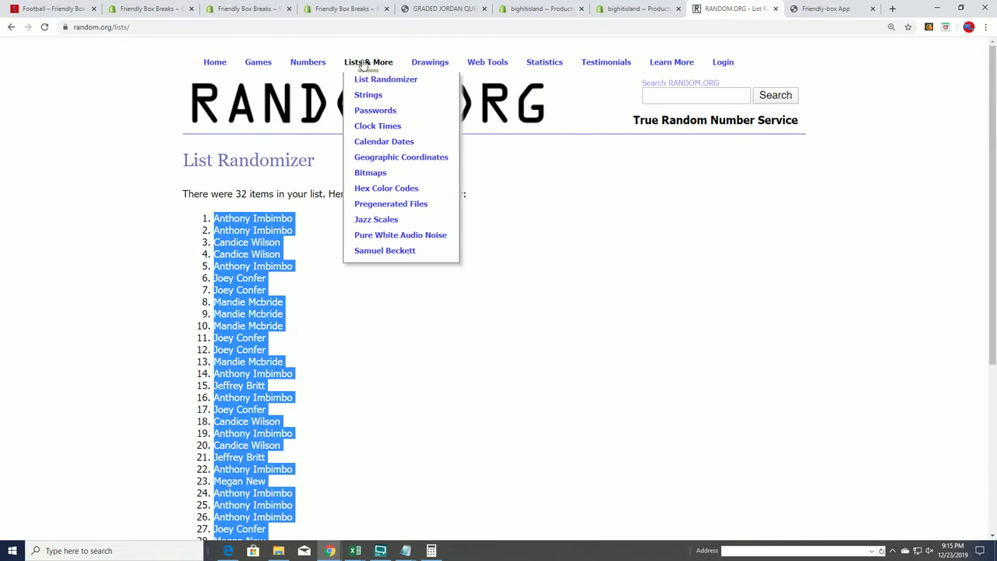
click(387, 78)
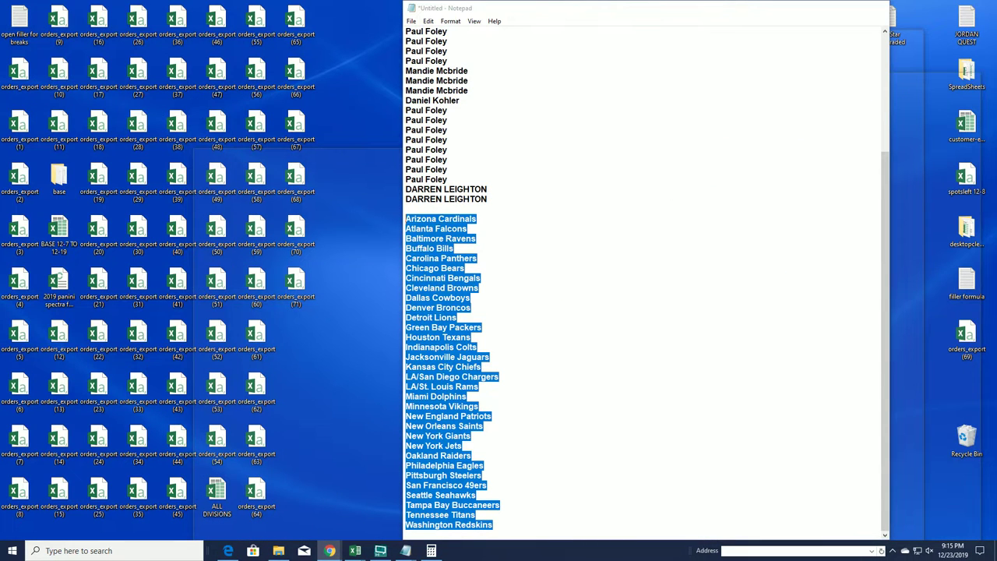
Step: Copy the 32 NFL team names from Notepad into the randomizer and randomize them
click(329, 551)
right_click(405, 357)
click(430, 394)
click(363, 340)
right_click(265, 323)
click(302, 394)
scroll(569, 377, down, 1)
click(212, 441)
Step: Reshuffle the NFL team list six more times
scroll(208, 442, down, 2)
click(209, 443)
scroll(197, 421, down, 3)
click(196, 443)
scroll(227, 414, down, 3)
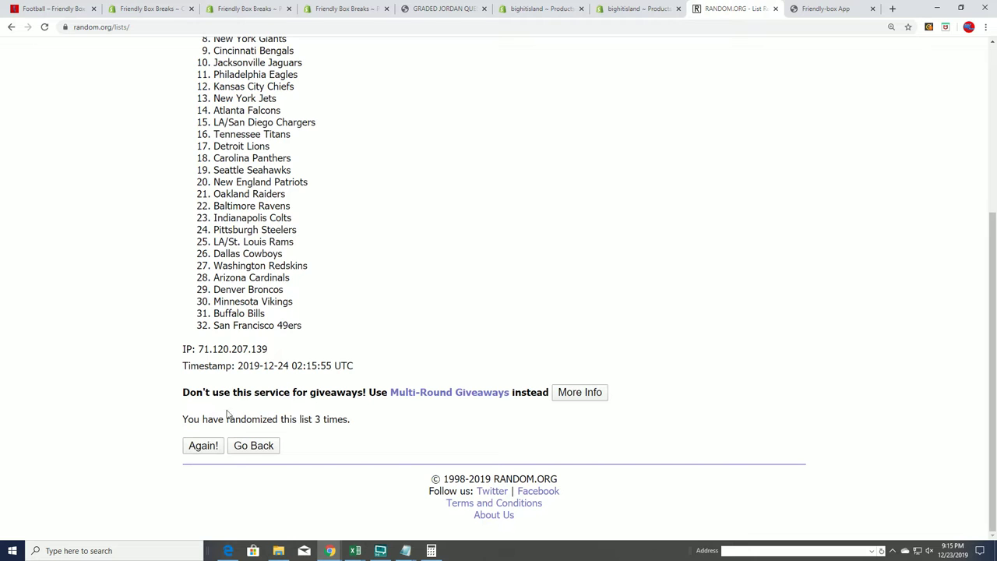
click(196, 445)
click(197, 446)
scroll(200, 447, down, 3)
click(203, 453)
scroll(229, 415, down, 5)
click(201, 446)
scroll(323, 199, down, 1)
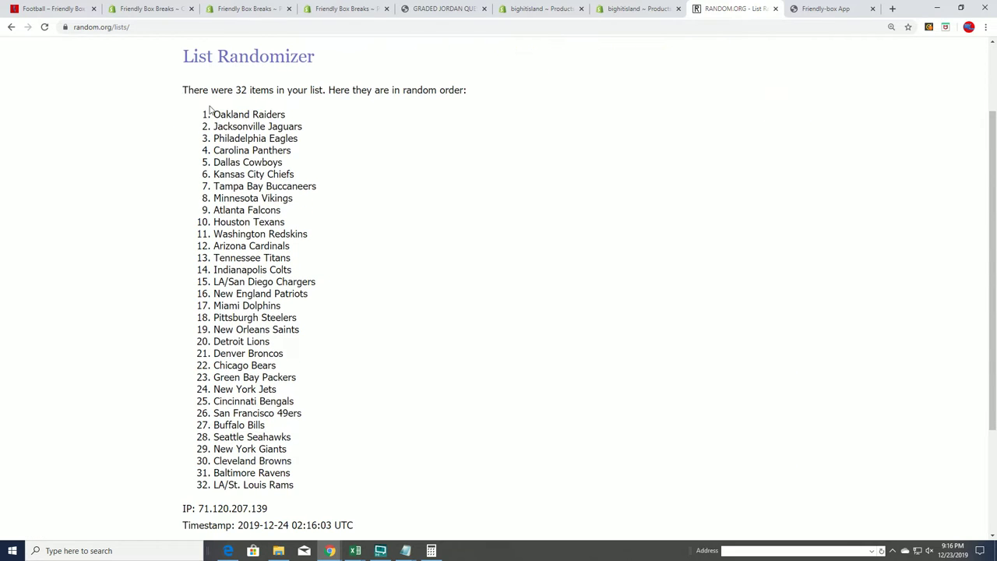
Step: Copy the 32 randomized team names and return to the Alpha NFL workbook
mouse_move(212, 112)
mouse_down()
mouse_move(274, 281)
mouse_move(309, 481)
mouse_up()
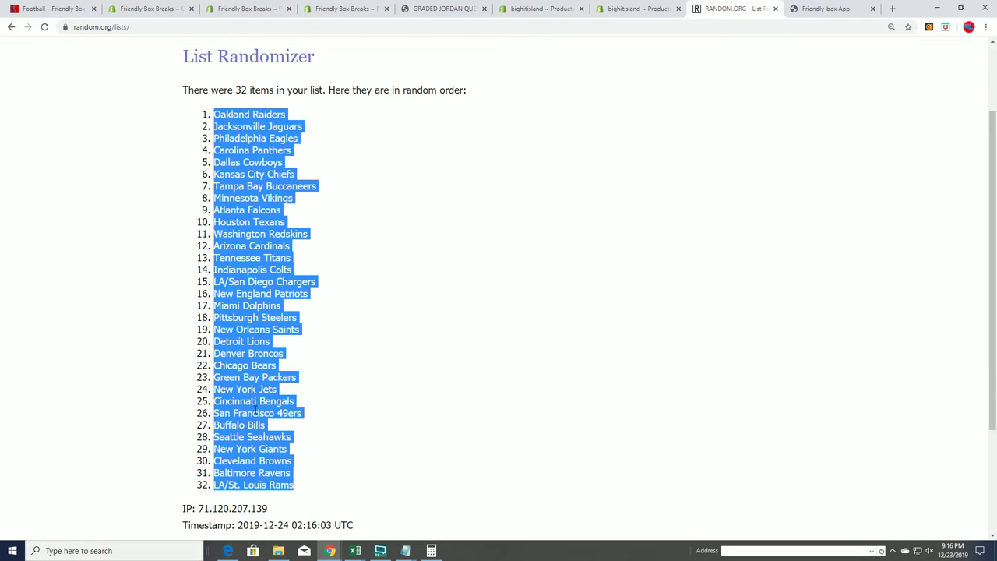
right_click(258, 411)
click(272, 417)
key(alt+Tab)
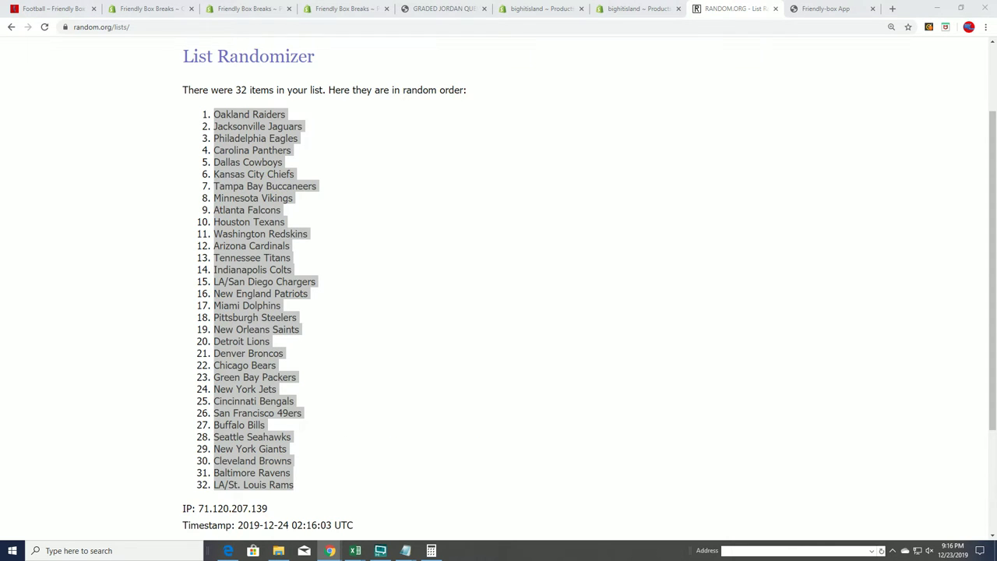
click(355, 551)
Step: Paste the 32 shuffled teams into B2:B33, zooming so all 33 rows show
right_click(226, 162)
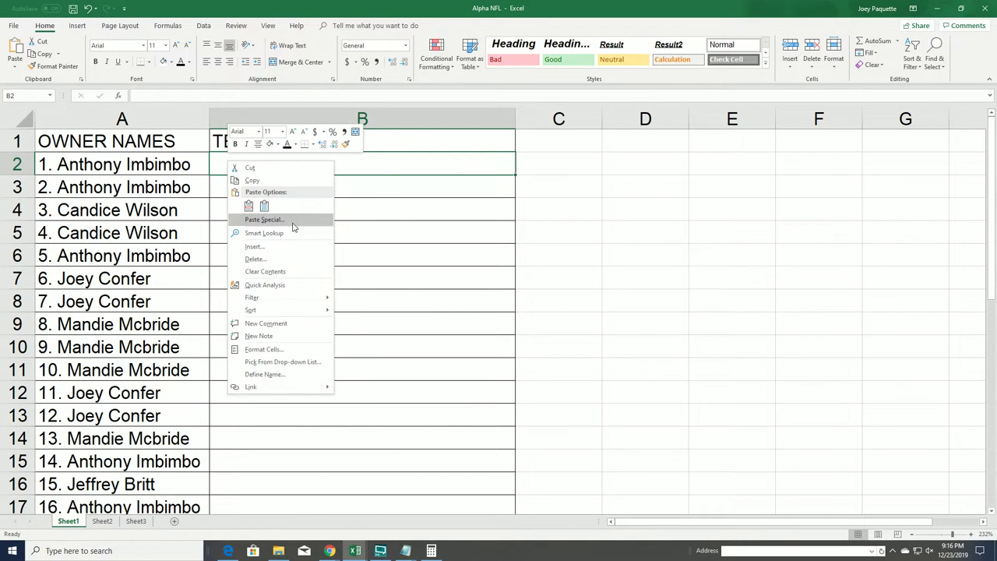
click(283, 201)
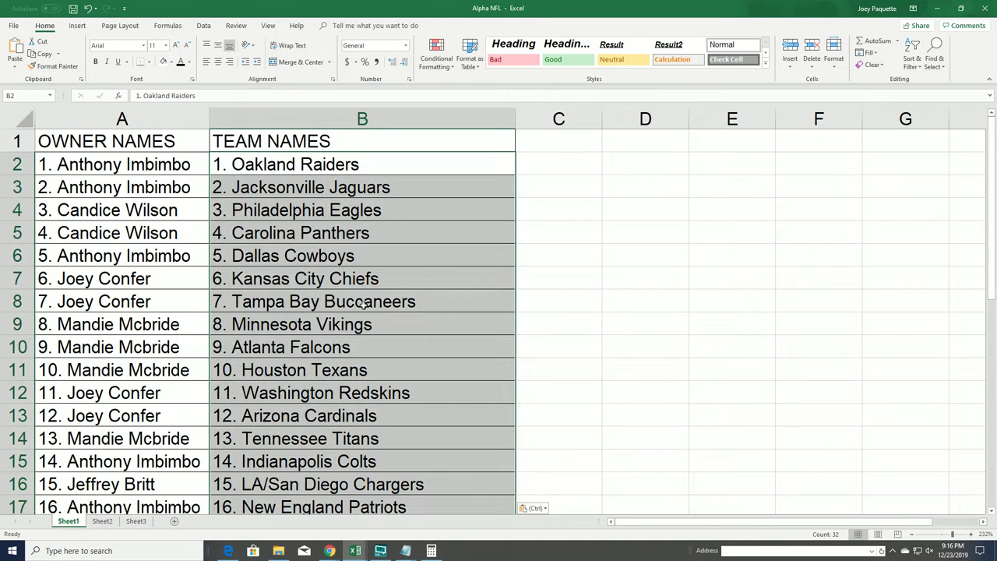
click(910, 536)
click(910, 536)
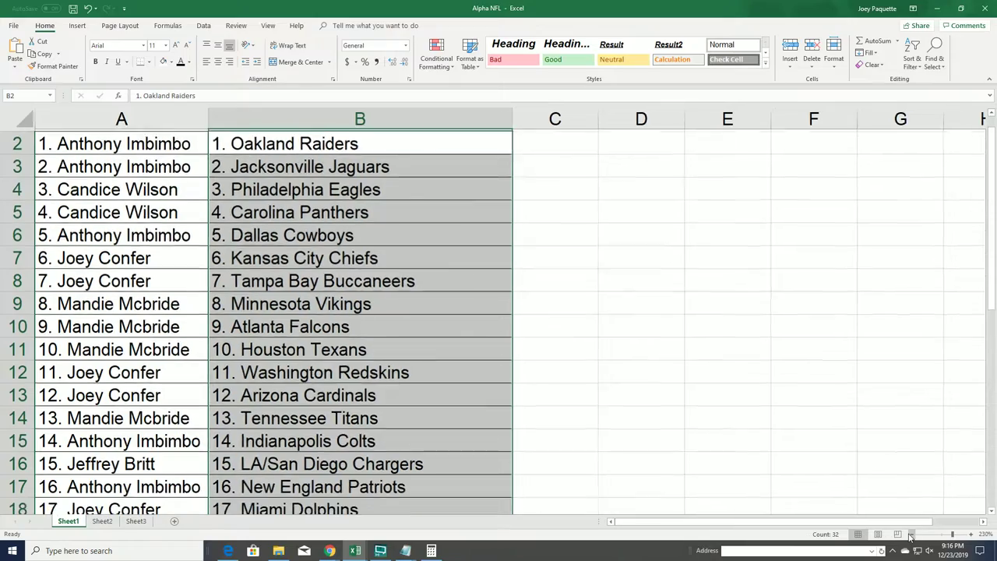
click(909, 535)
click(910, 536)
click(909, 535)
click(909, 536)
click(910, 535)
click(910, 535)
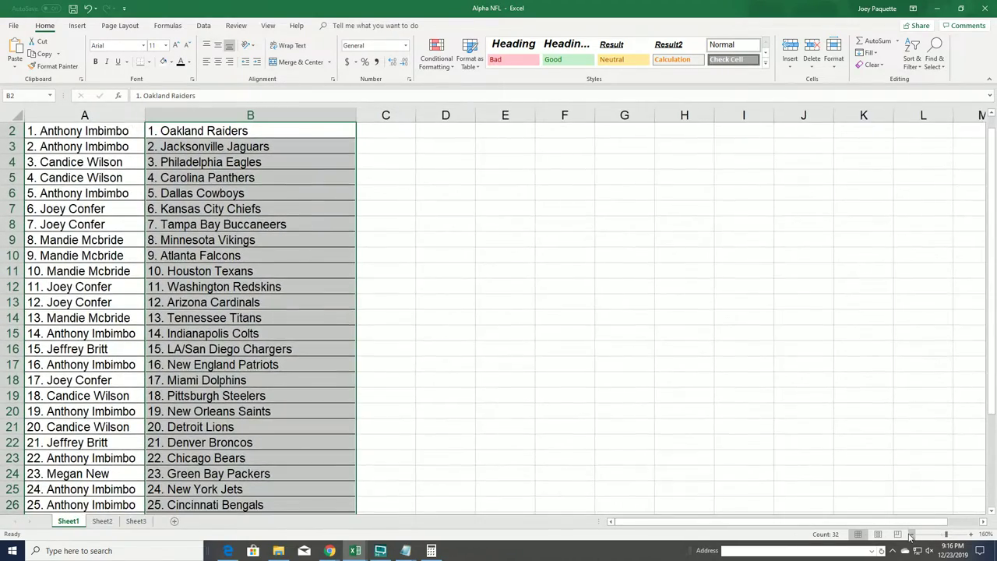
click(910, 536)
click(909, 536)
click(909, 535)
click(910, 536)
click(910, 536)
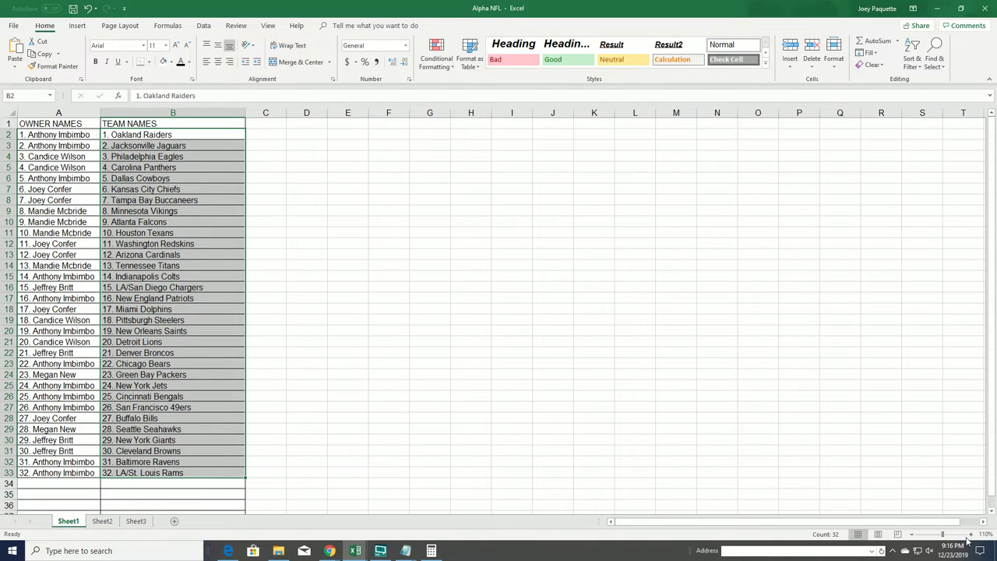
click(970, 534)
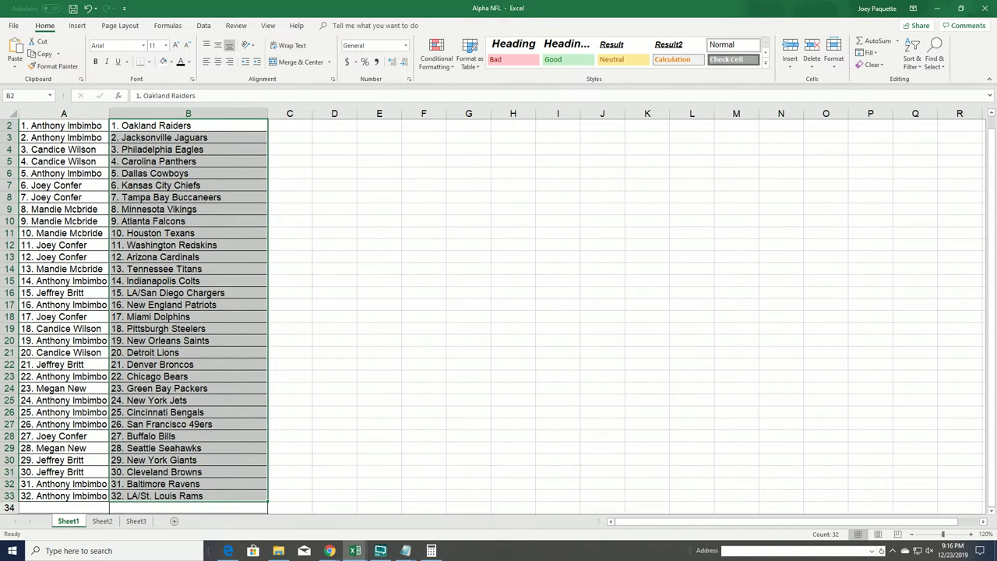